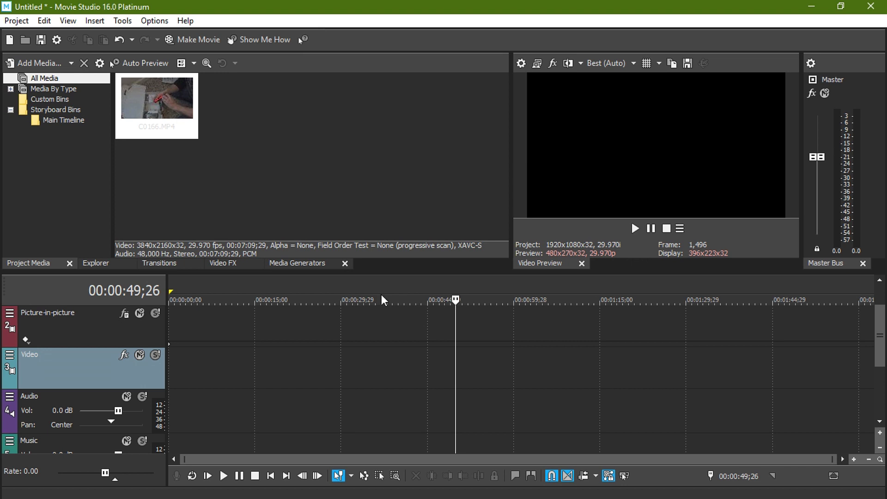
# Place clip C0166.MP4 from Project Media onto the Video track near 00:00:28
pyautogui.click(294, 340)
pyautogui.click(332, 335)
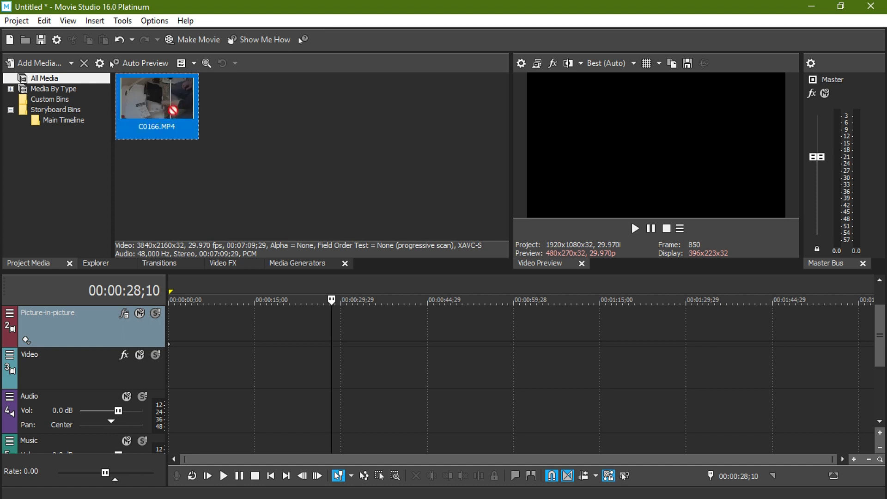
pyautogui.moveTo(173, 107); pyautogui.dragTo(179, 381)
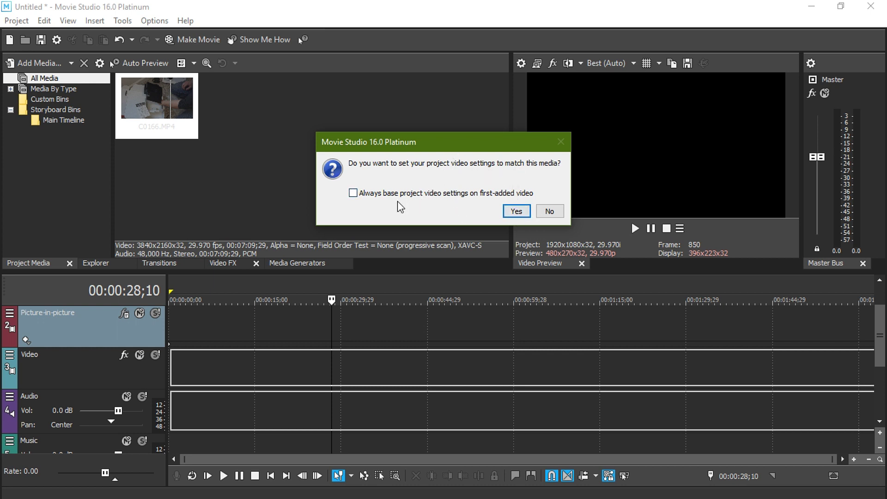
# Match the project to the 4K C0166 clip, scrub to about 1:45, and mute the audio
pyautogui.click(517, 211)
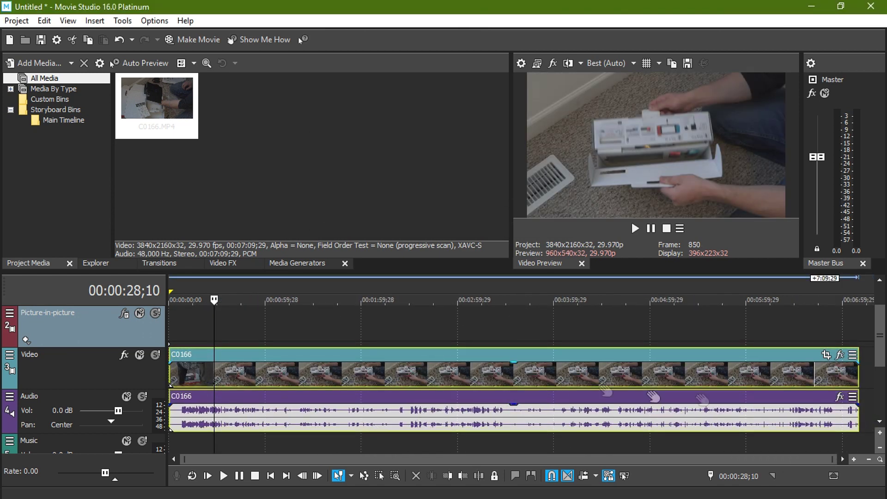
pyautogui.click(169, 371)
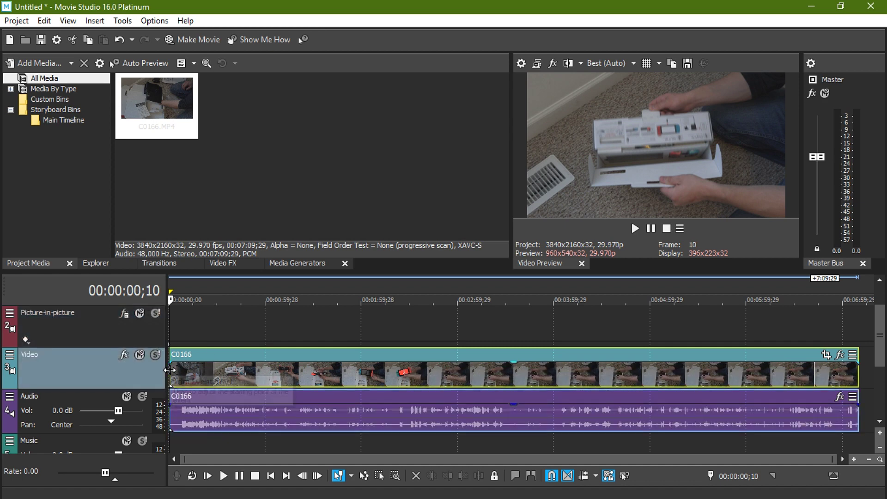
pyautogui.click(272, 374)
pyautogui.click(337, 375)
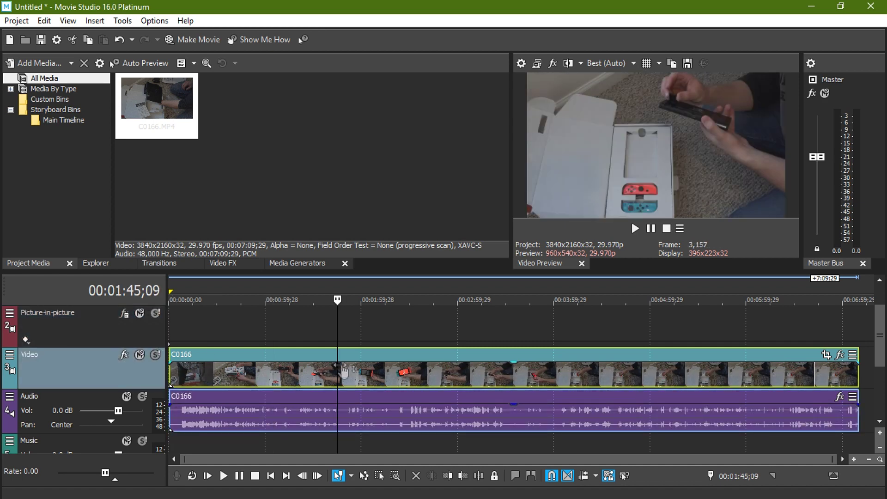
pyautogui.click(126, 396)
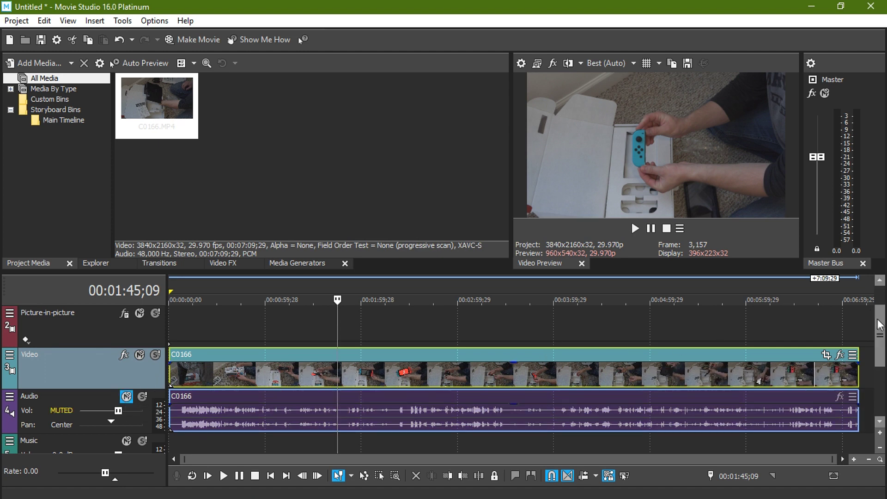
pyautogui.moveTo(881, 333); pyautogui.dragTo(880, 345)
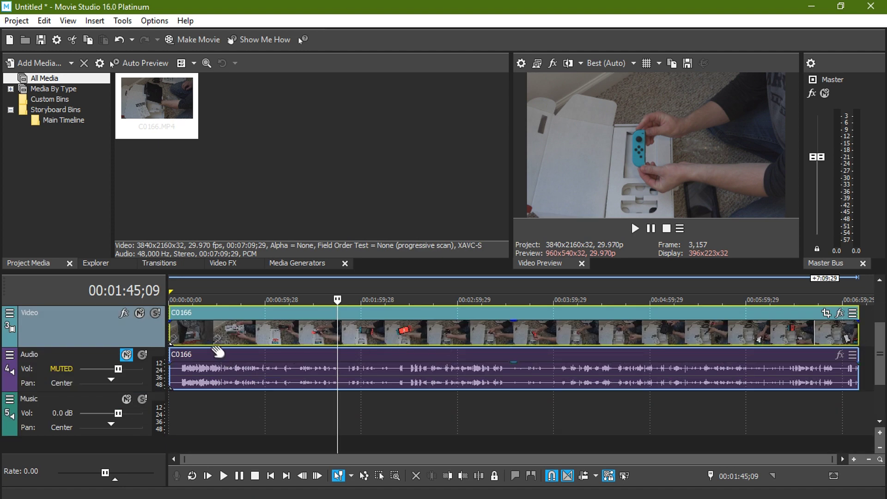
# Preview C0166 between about 1:37 and 1:52, then split it at 00:01:47;29
pyautogui.click(325, 334)
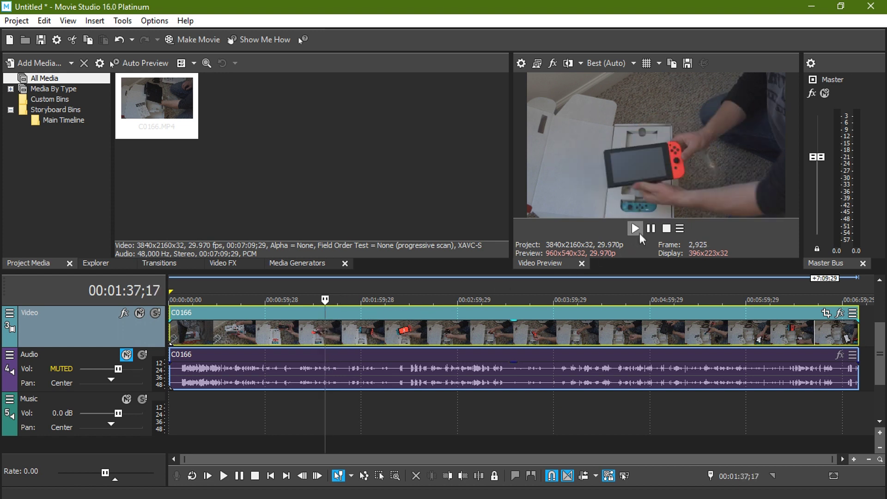
pyautogui.click(635, 229)
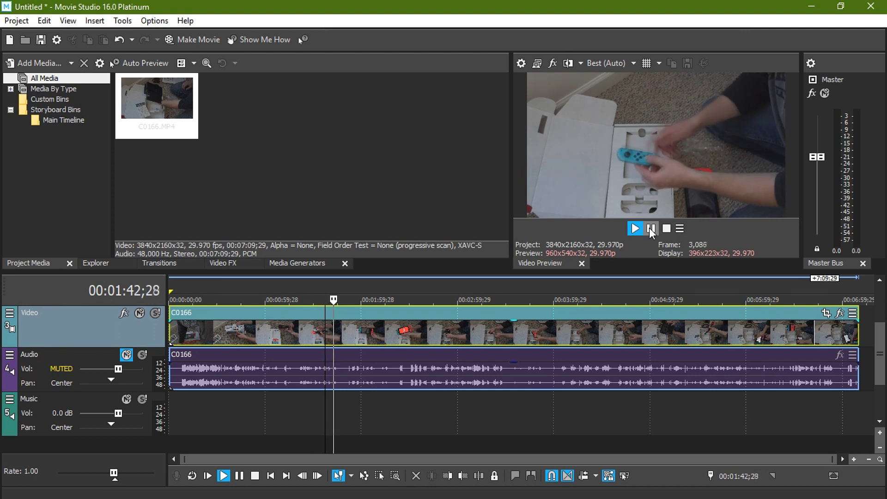
pyautogui.click(652, 229)
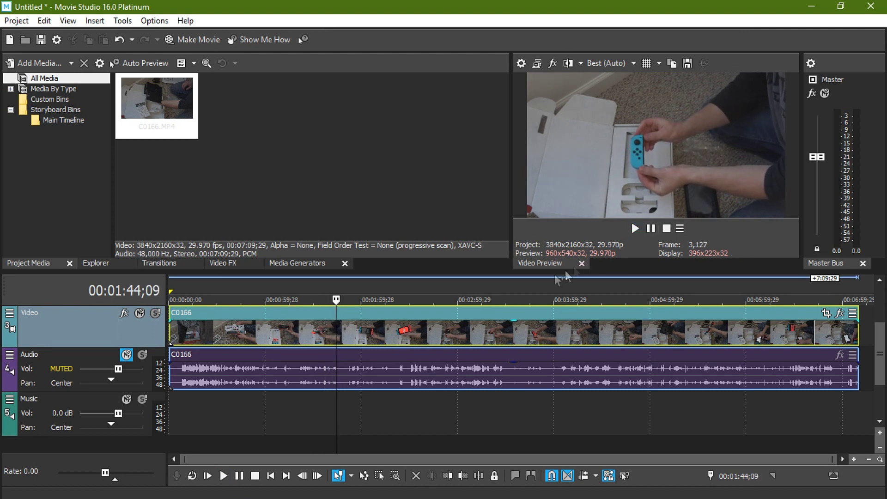
pyautogui.click(349, 333)
pyautogui.click(636, 229)
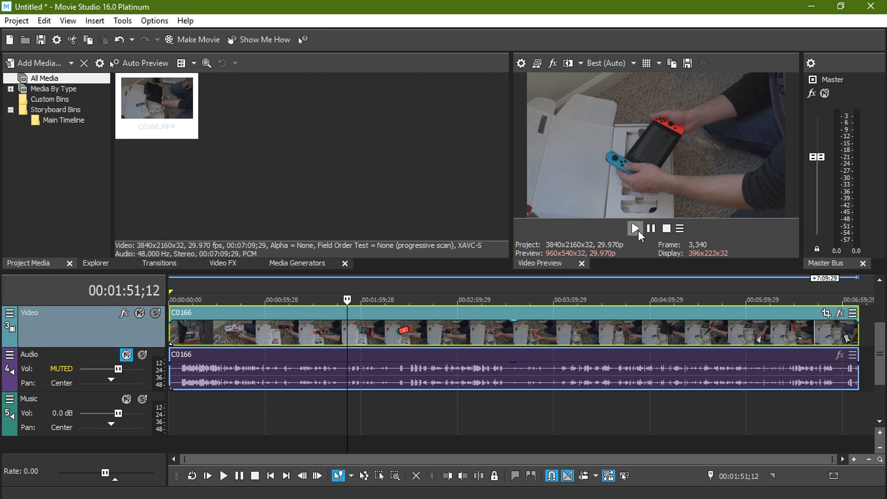
pyautogui.click(651, 229)
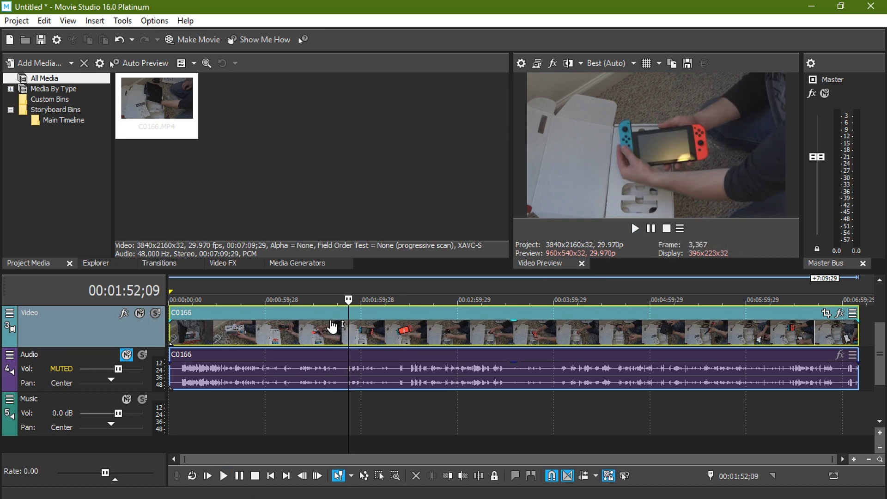
pyautogui.scroll(3, 358, 340)
pyautogui.scroll(2, 416, 339)
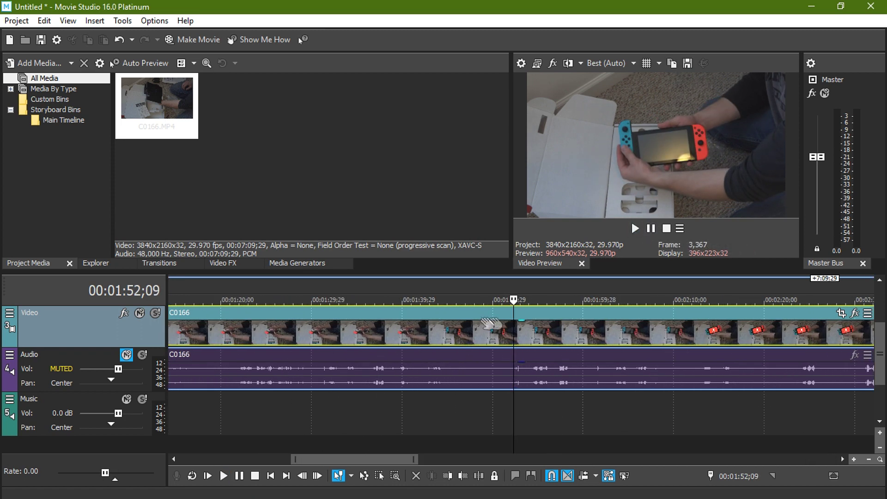
pyautogui.click(475, 317)
pyautogui.press('s')
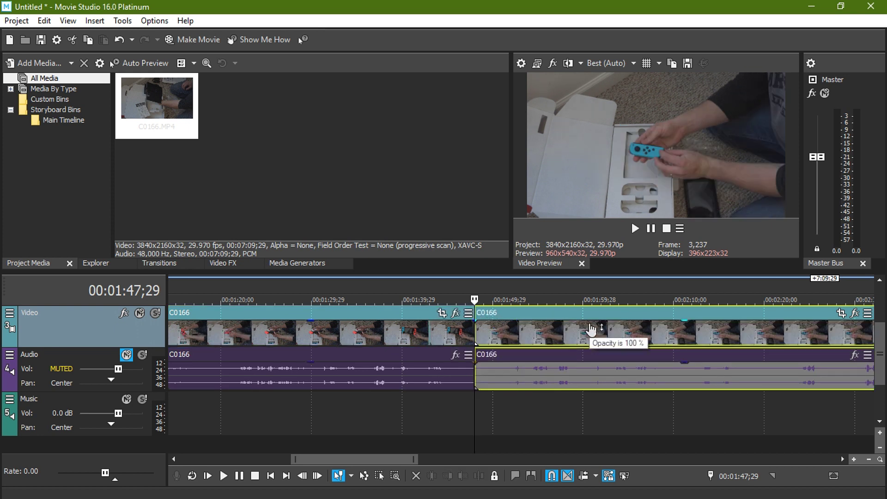
# Split C0166 again at 00:02:01;22 and delete the part after it
pyautogui.click(599, 326)
pyautogui.press('s')
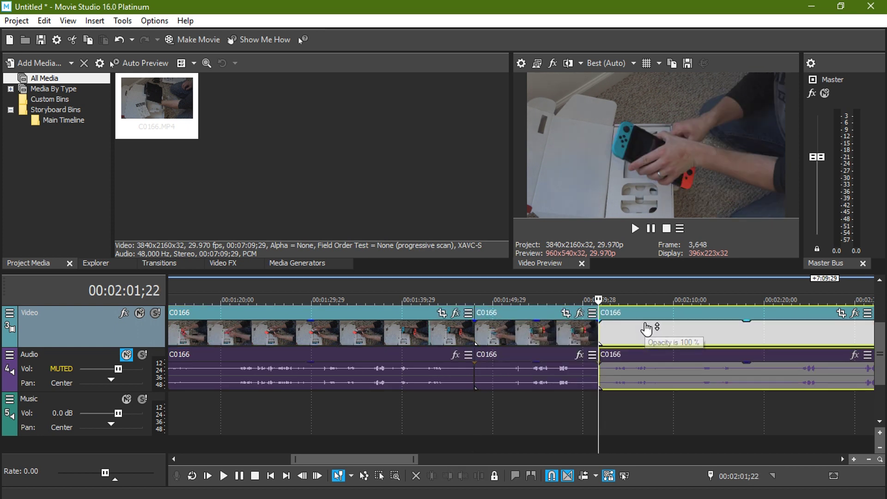
pyautogui.press('Delete')
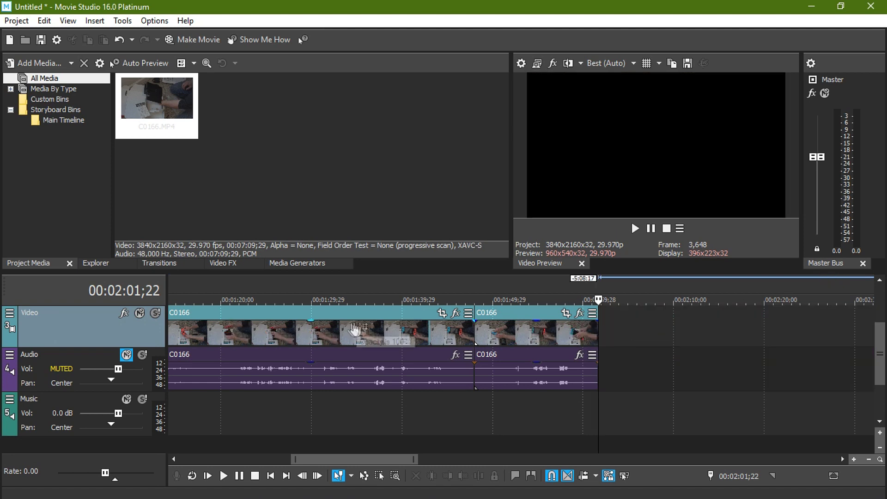
# Delete the first part and move the remaining middle section to 00:00:00
pyautogui.click(339, 326)
pyautogui.press('Delete')
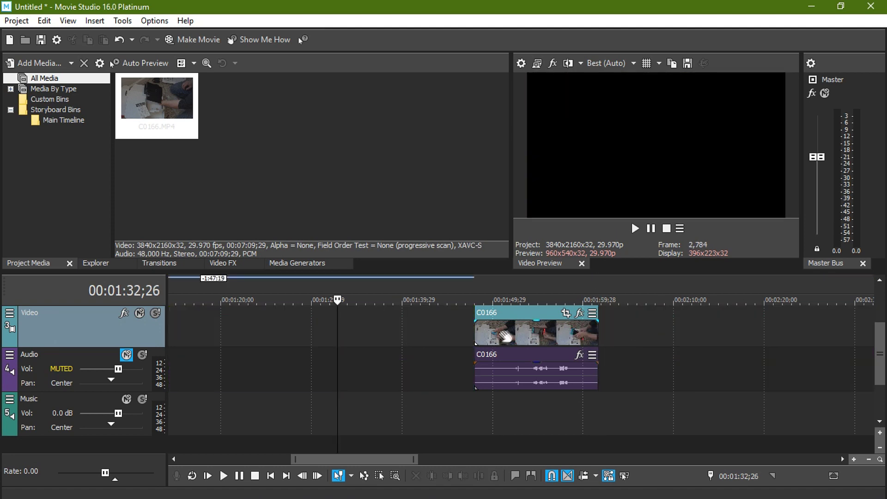
pyautogui.scroll(-2, 446, 332)
pyautogui.scroll(-2, 494, 332)
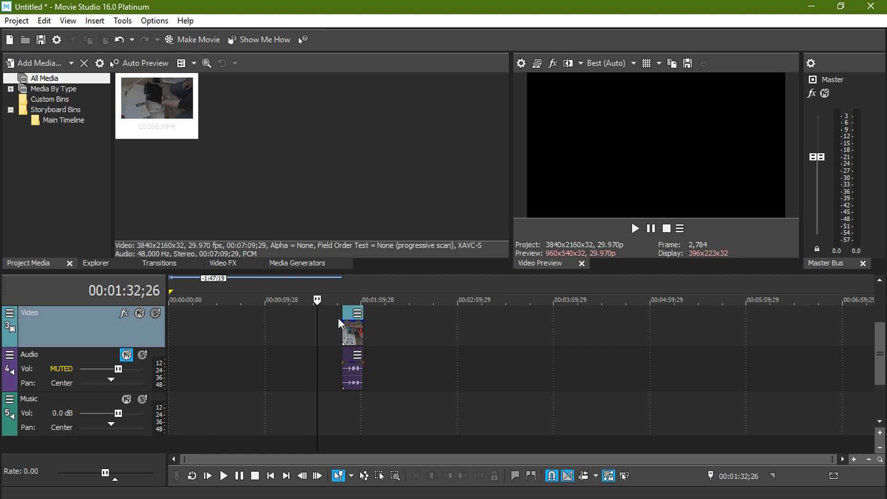
pyautogui.moveTo(347, 318); pyautogui.dragTo(175, 312)
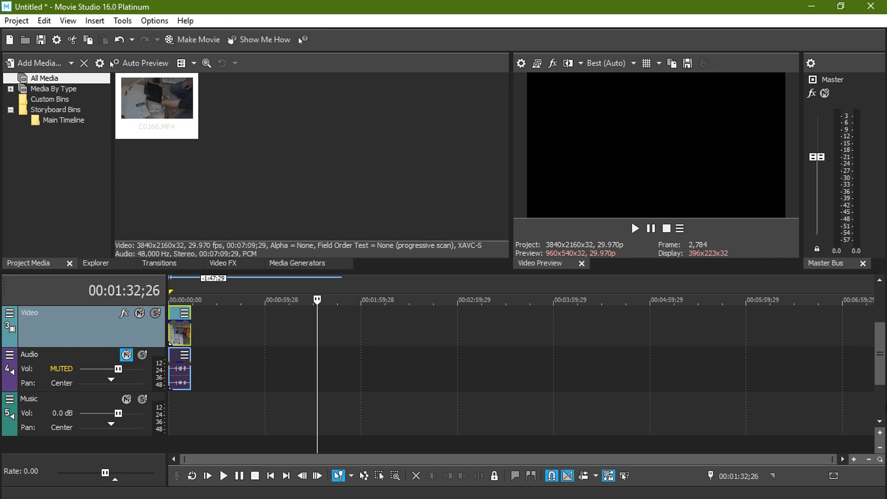
# Select the short clip's audio and scrub through it between about 1 and 9 seconds
pyautogui.click(855, 460)
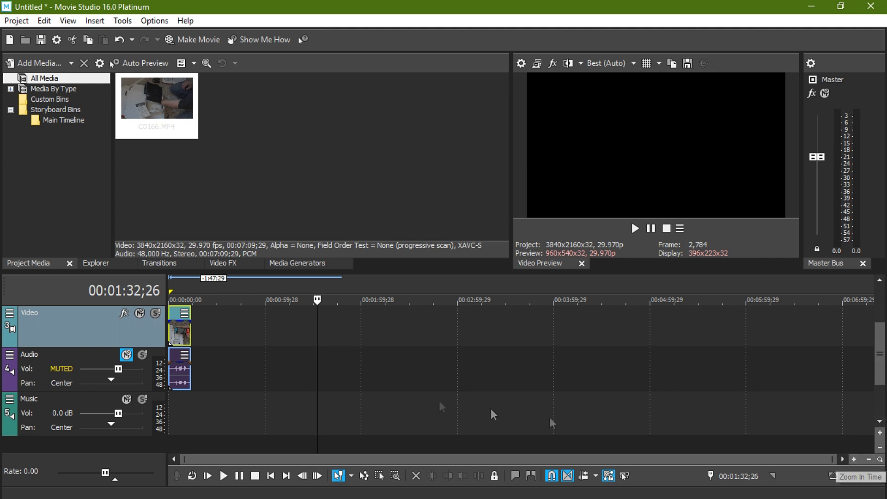
pyautogui.click(185, 375)
pyautogui.scroll(2, 191, 380)
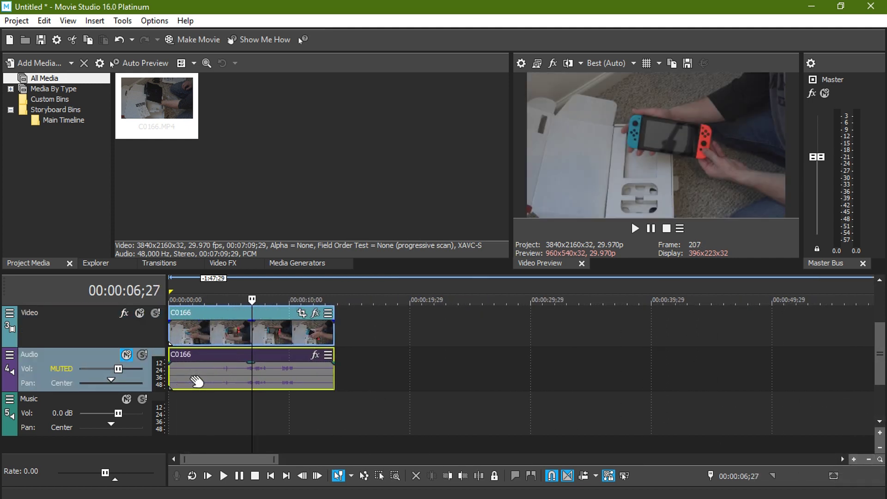
pyautogui.scroll(2, 208, 378)
pyautogui.scroll(3, 264, 374)
pyautogui.scroll(2, 312, 373)
pyautogui.scroll(-2, 353, 372)
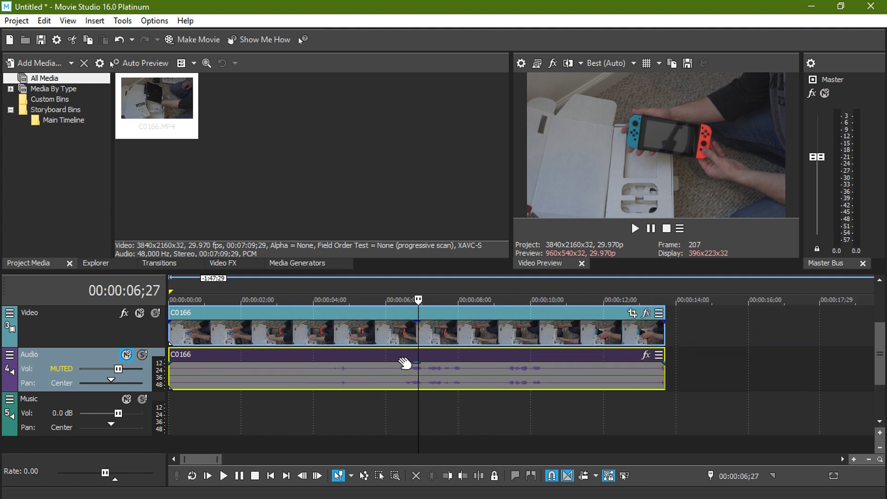
pyautogui.scroll(-1, 423, 358)
pyautogui.scroll(-1, 434, 362)
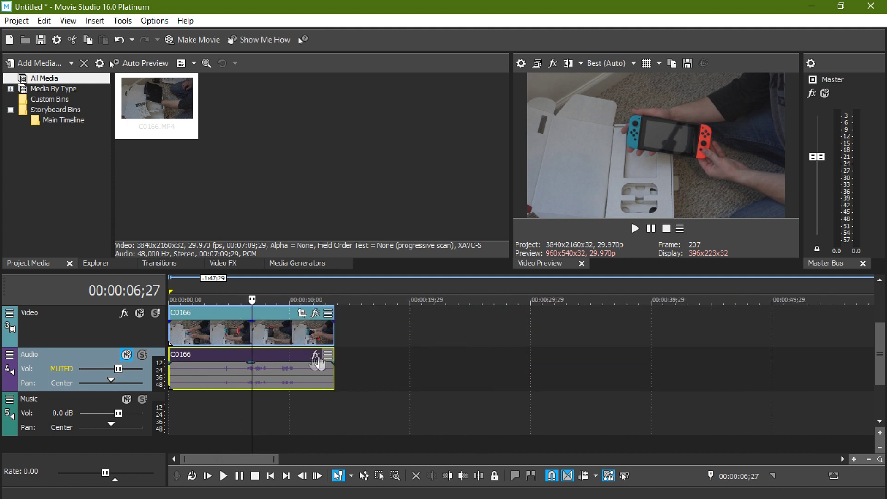
pyautogui.scroll(-1, 284, 348)
pyautogui.scroll(1, 277, 346)
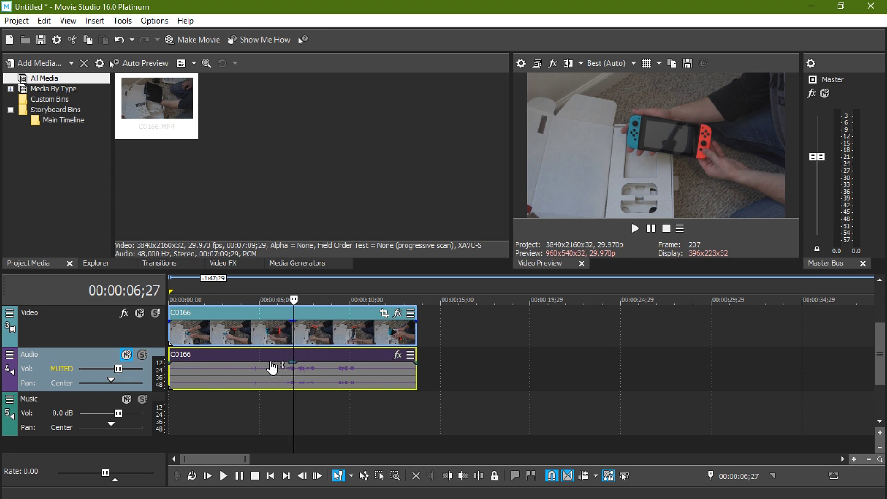
pyautogui.click(272, 367)
pyautogui.click(337, 333)
pyautogui.click(272, 334)
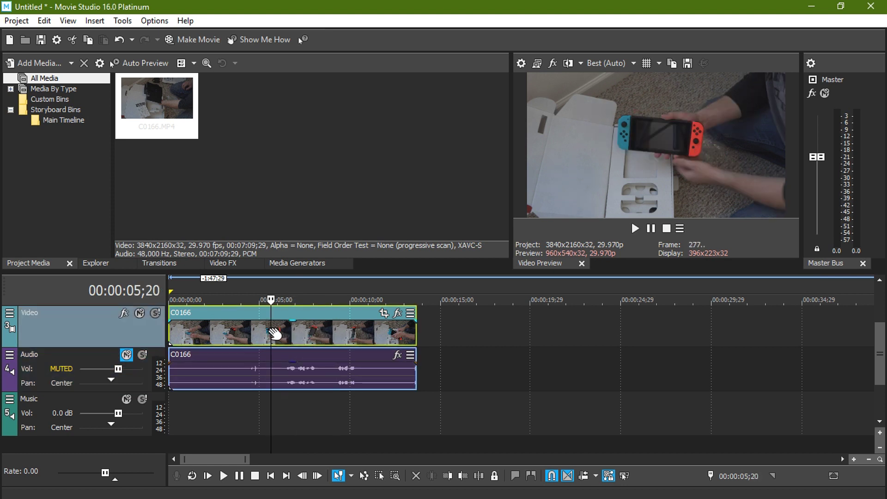
pyautogui.click(203, 300)
# Play the short clip from about 1 and 2 seconds, pausing near the held-up Switch
pyautogui.click(636, 228)
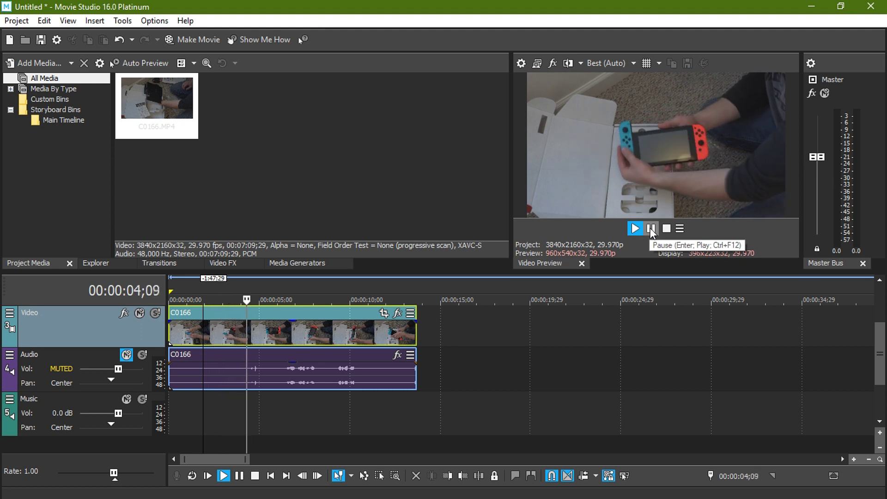
pyautogui.click(652, 229)
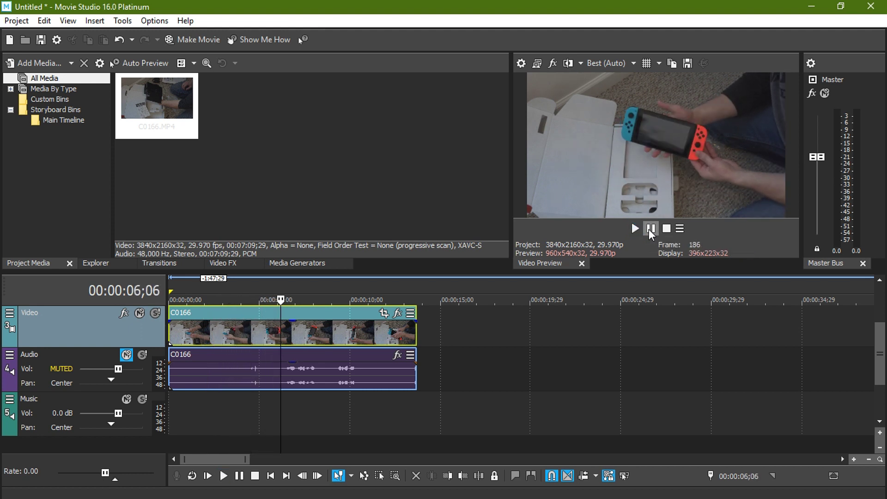
pyautogui.click(222, 327)
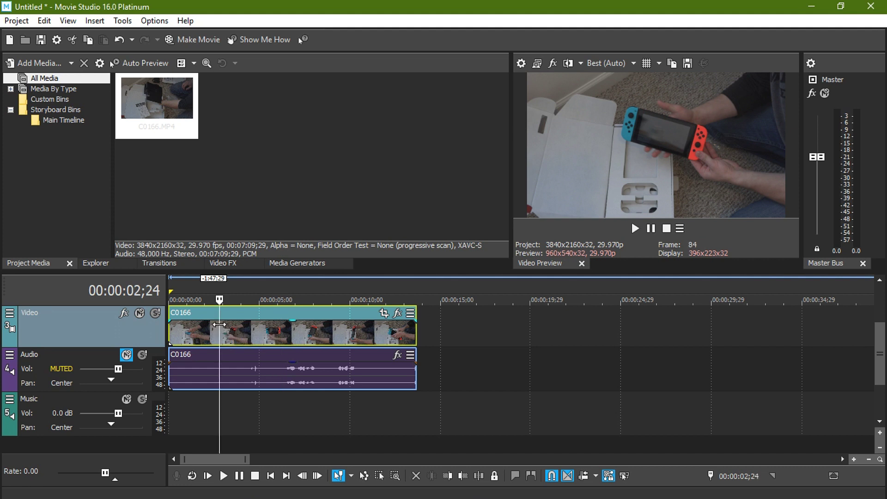
pyautogui.click(635, 229)
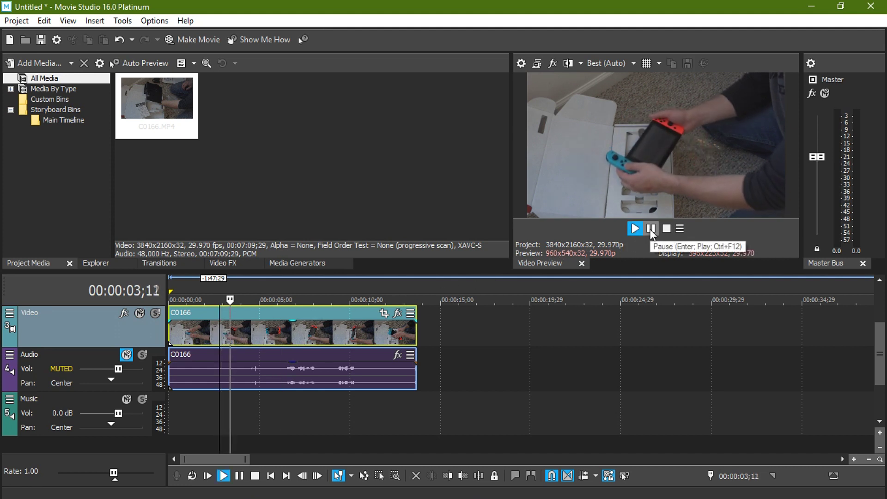
pyautogui.click(651, 229)
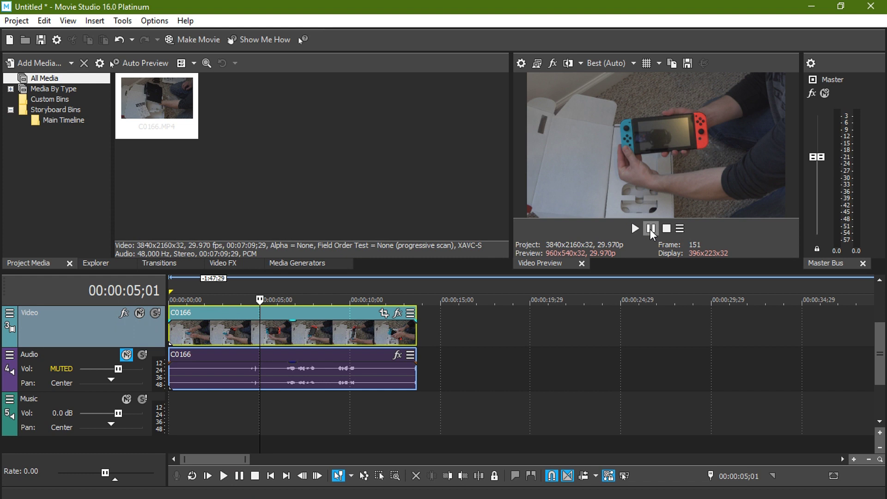
# Step frame by frame to 00:00:04;16 (frame 136) and split the clip there
pyautogui.press('Left')
pyautogui.press('Left')
pyautogui.press('Left')
pyautogui.press('Left')
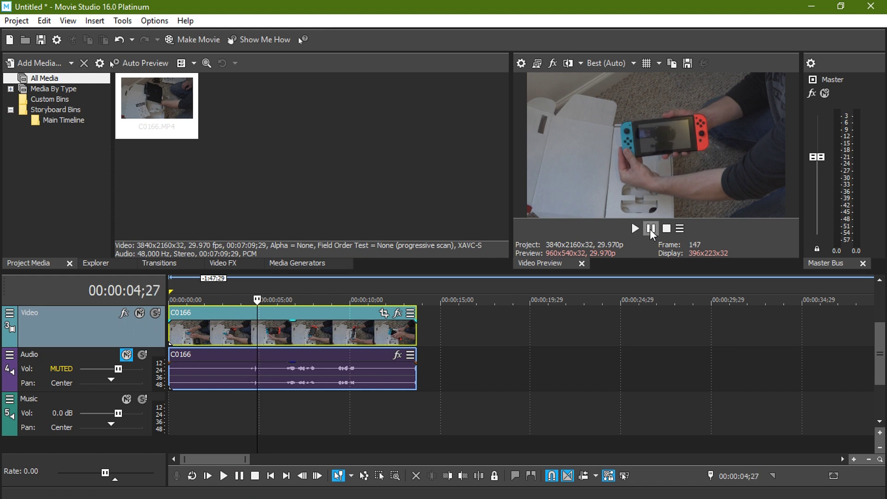
pyautogui.press('Left')
pyautogui.press('Left')
pyautogui.press('Left')
pyautogui.press('Left')
pyautogui.press('Left')
pyautogui.press('Left')
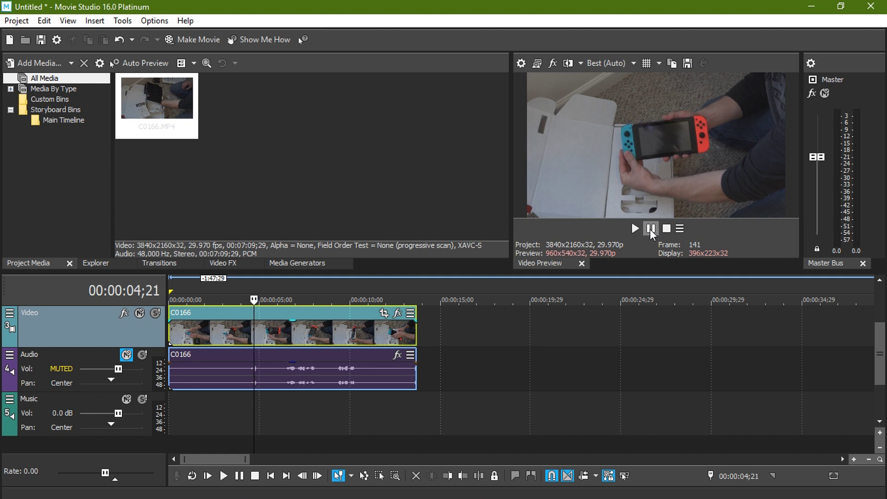
pyautogui.press('Left')
pyautogui.press('Left')
pyautogui.press('Left')
pyautogui.press('Left')
pyautogui.press('Left')
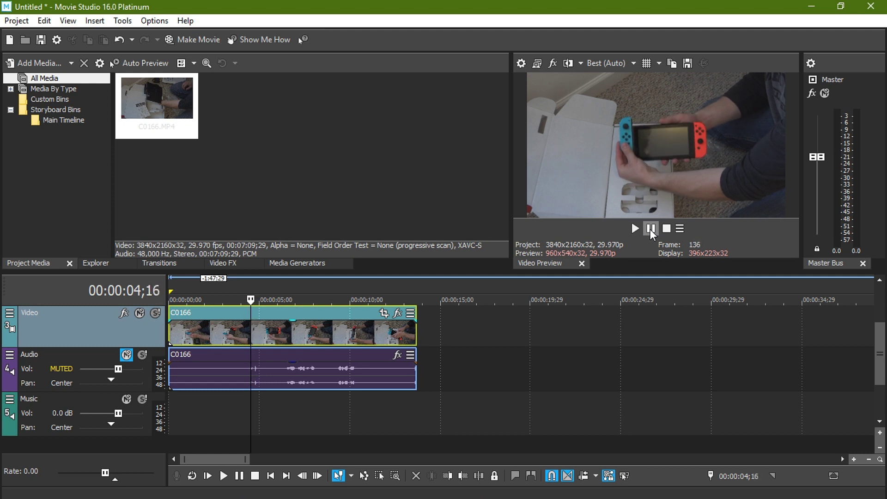
pyautogui.press('Left')
pyautogui.press('Left')
pyautogui.press('Left')
pyautogui.press('Left')
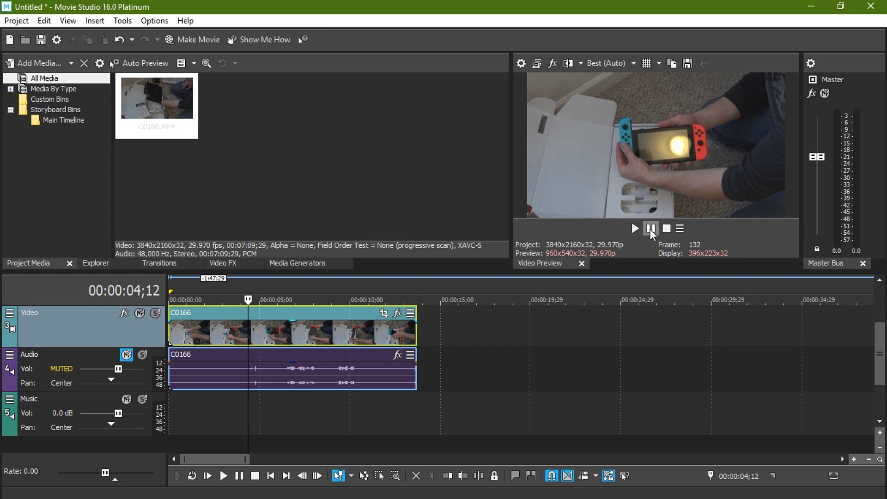
pyautogui.press('Right')
pyautogui.press('Right')
pyautogui.press('Right')
pyautogui.press('Right')
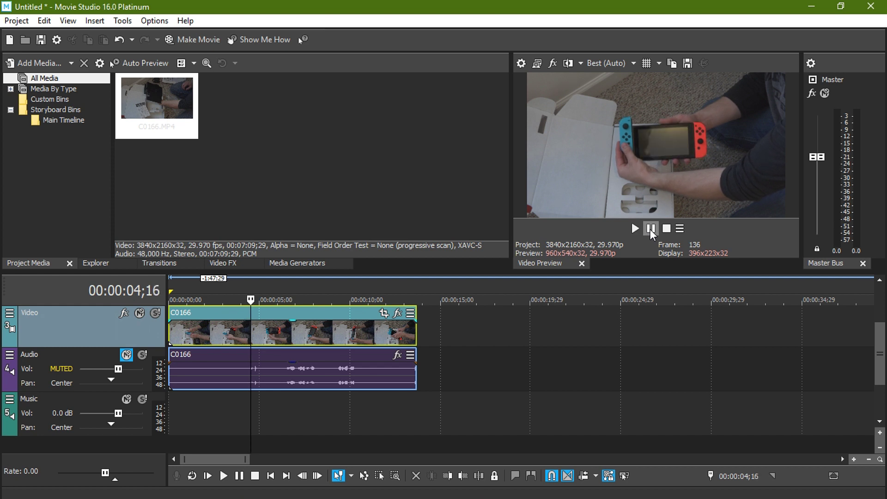
pyautogui.press('Left')
pyautogui.press('Right')
pyautogui.press('s')
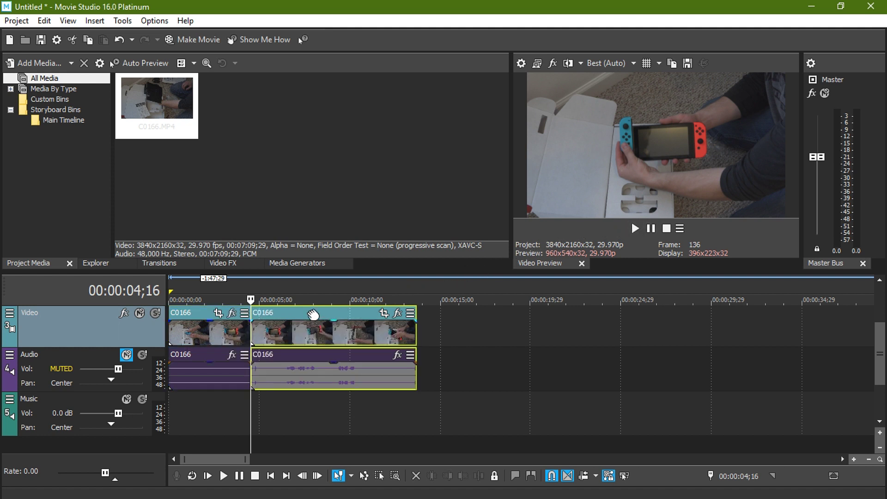
# Move the second half later to open a gap, and select the first half
pyautogui.moveTo(320, 315); pyautogui.dragTo(535, 321)
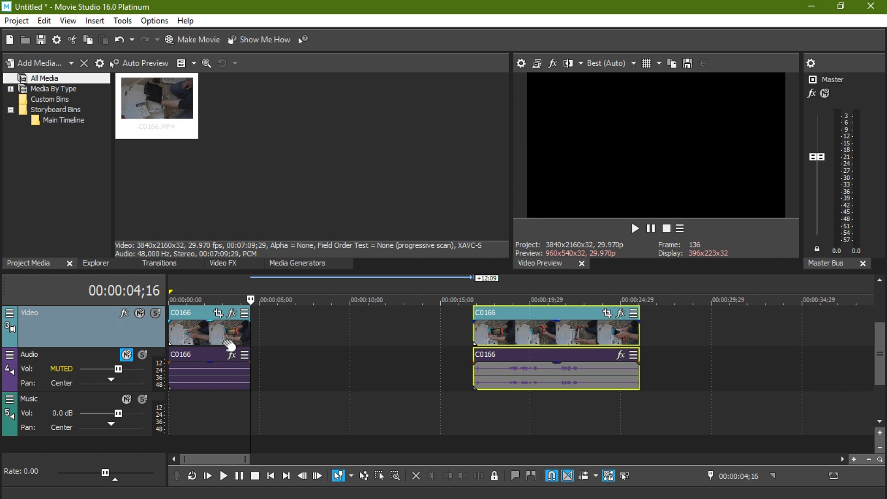
pyautogui.click(245, 329)
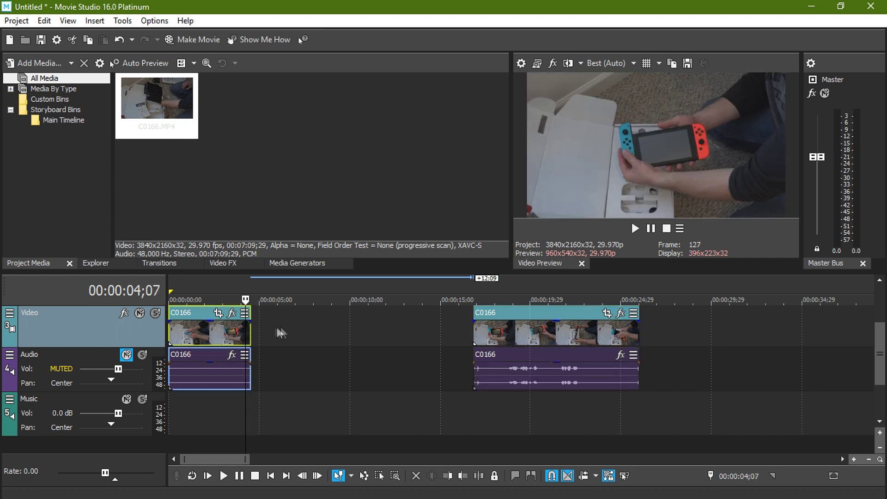
pyautogui.click(250, 332)
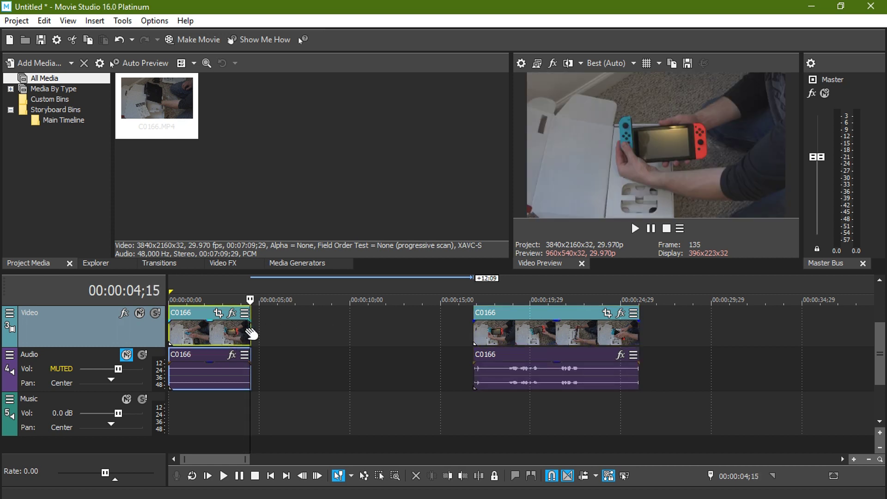
pyautogui.scroll(5, 251, 333)
# Trim one frame off the first half's end, showing frame 135 (00:00:04;15)
pyautogui.press('Right')
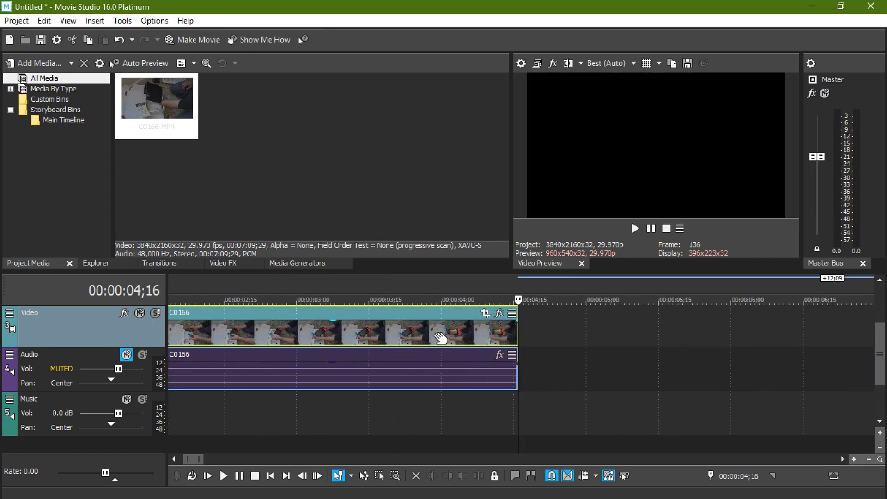
pyautogui.scroll(2, 506, 335)
pyautogui.press('Left')
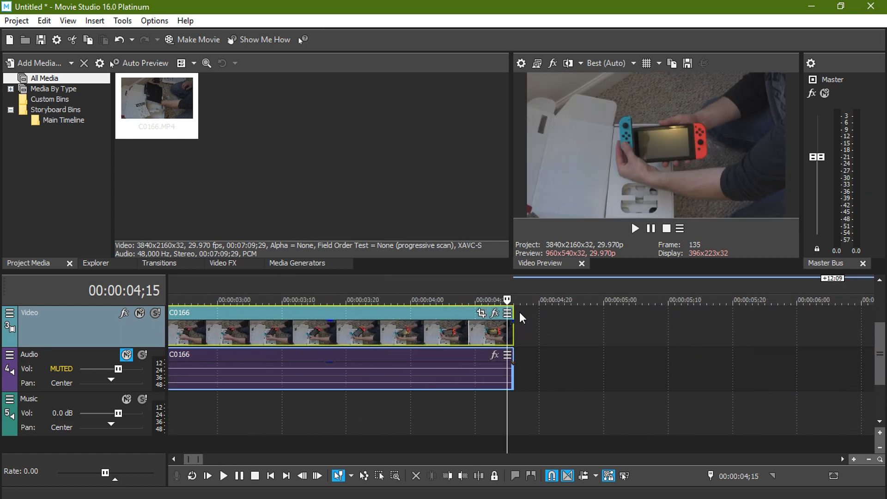
pyautogui.press('Right')
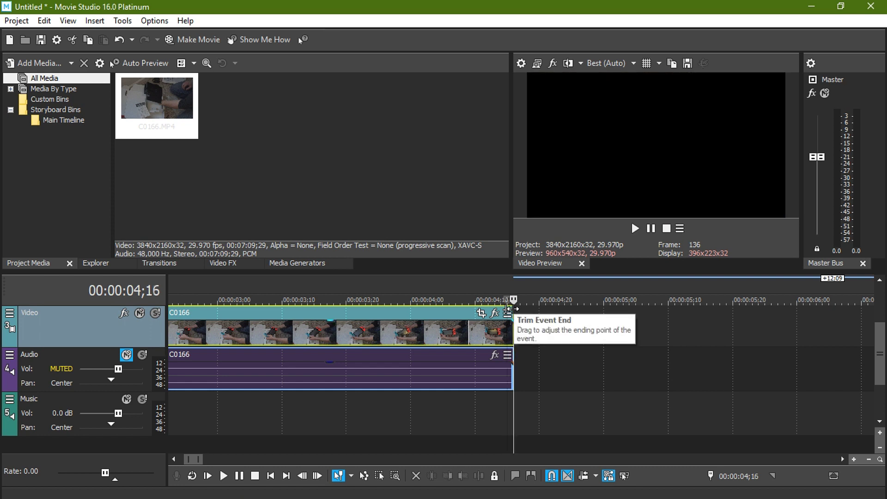
pyautogui.moveTo(512, 310); pyautogui.dragTo(508, 310)
pyautogui.scroll(1, 509, 326)
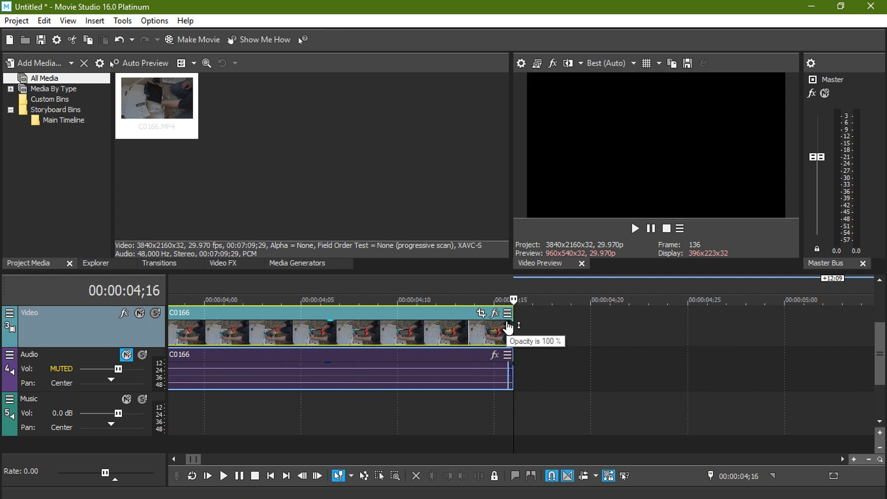
pyautogui.press('Left')
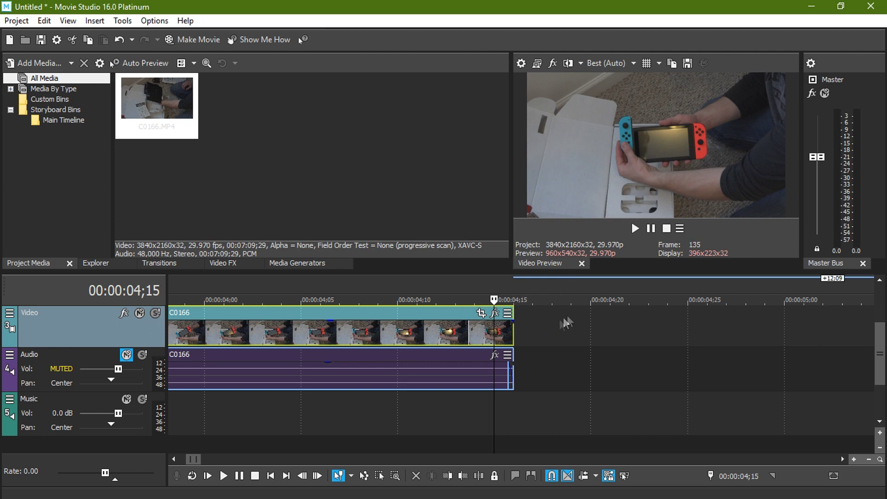
# Save a snapshot of frame 135 as Image1.jpg
pyautogui.click(688, 64)
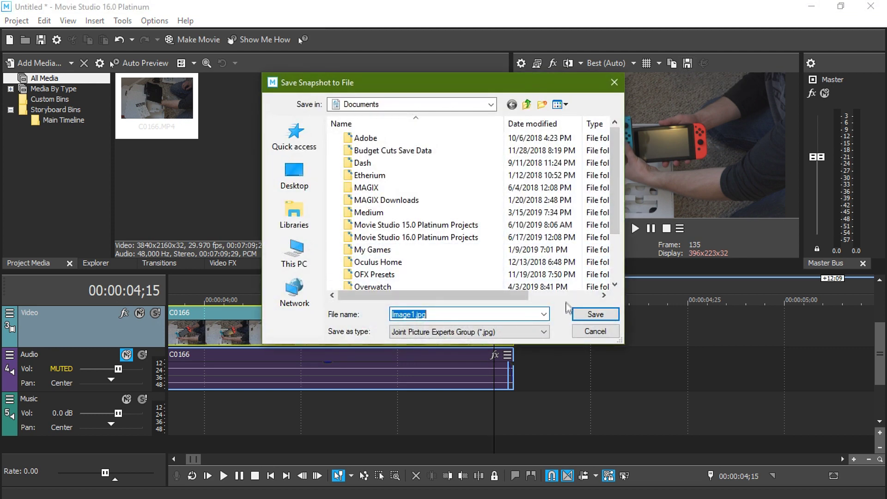
pyautogui.click(595, 315)
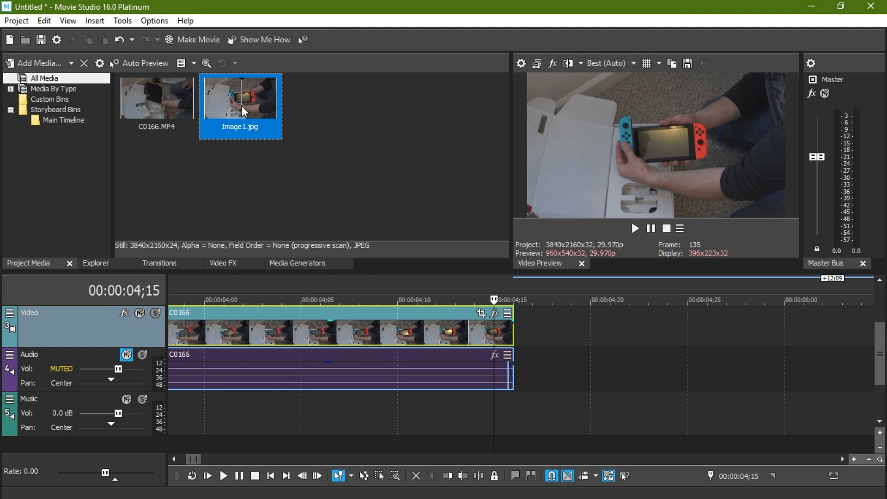
# Insert Image1 after the first half, shorten it, and butt the second C0166 half against it
pyautogui.moveTo(244, 106)
pyautogui.mouseDown()
pyautogui.moveTo(279, 172)
pyautogui.moveTo(511, 332)
pyautogui.moveTo(533, 328)
pyautogui.mouseUp()
pyautogui.scroll(-2, 490, 318)
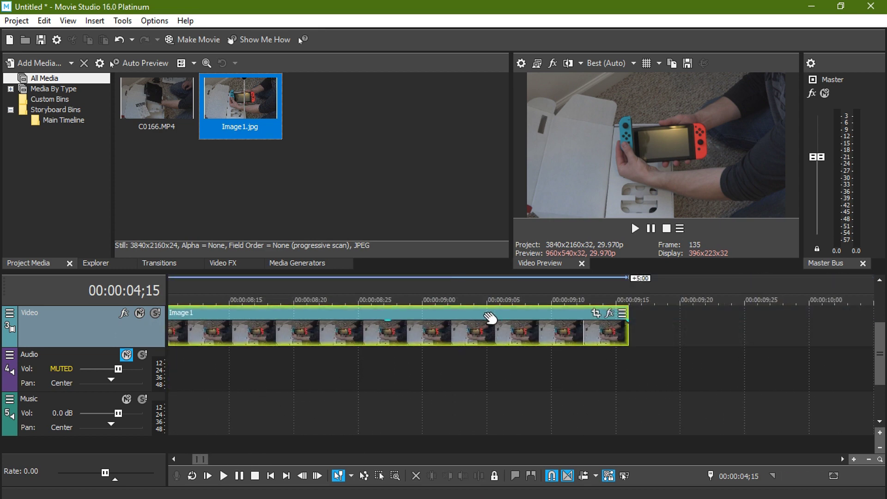
pyautogui.scroll(-2, 490, 317)
pyautogui.scroll(-2, 499, 326)
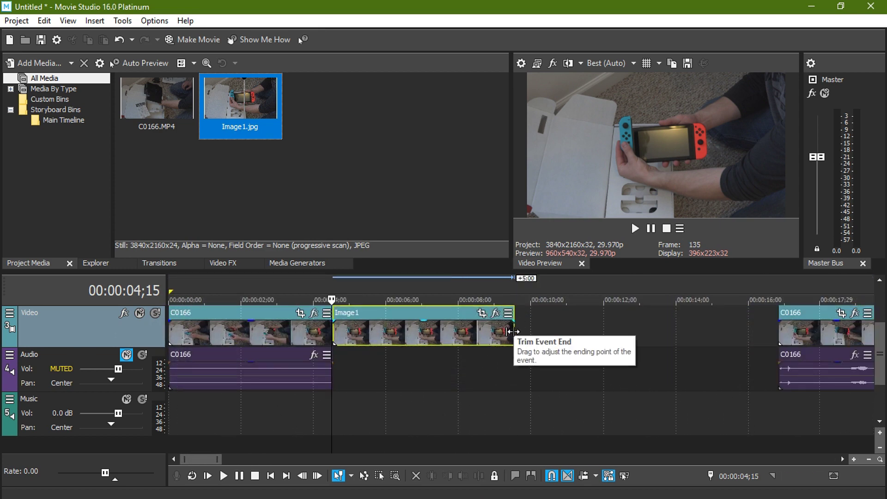
pyautogui.moveTo(511, 331); pyautogui.dragTo(374, 338)
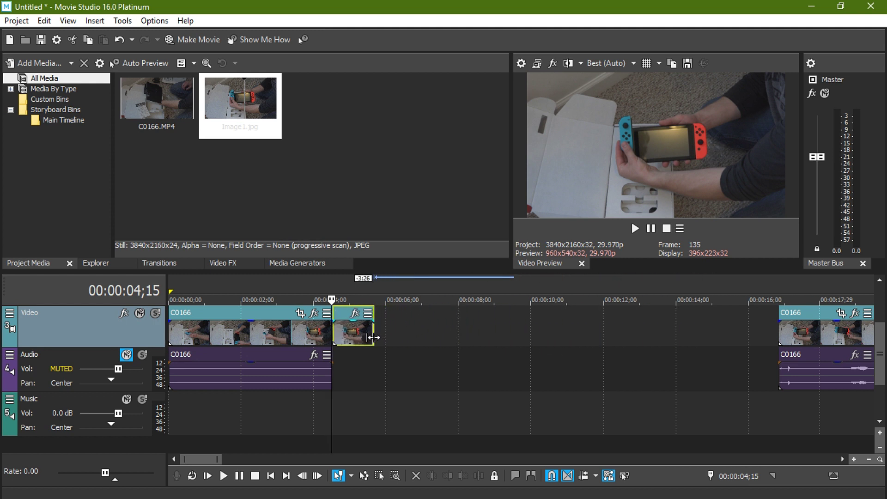
pyautogui.moveTo(803, 316); pyautogui.dragTo(492, 317)
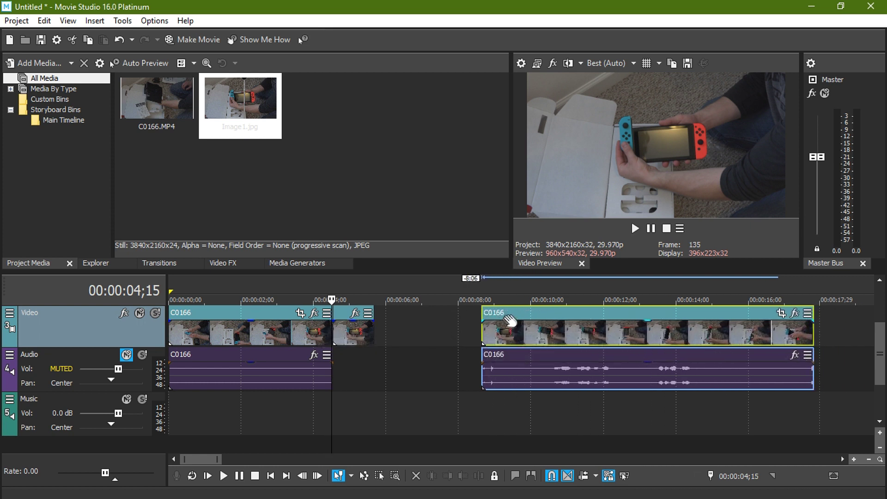
pyautogui.moveTo(511, 319); pyautogui.dragTo(393, 313)
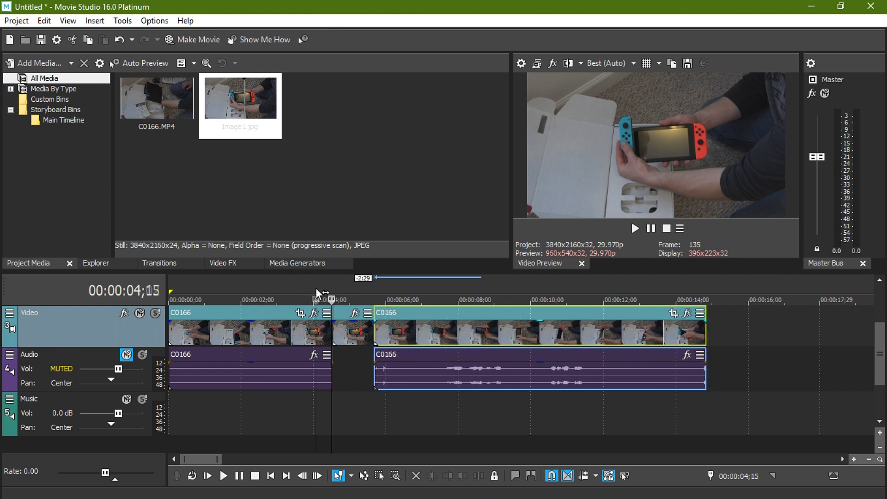
pyautogui.click(318, 299)
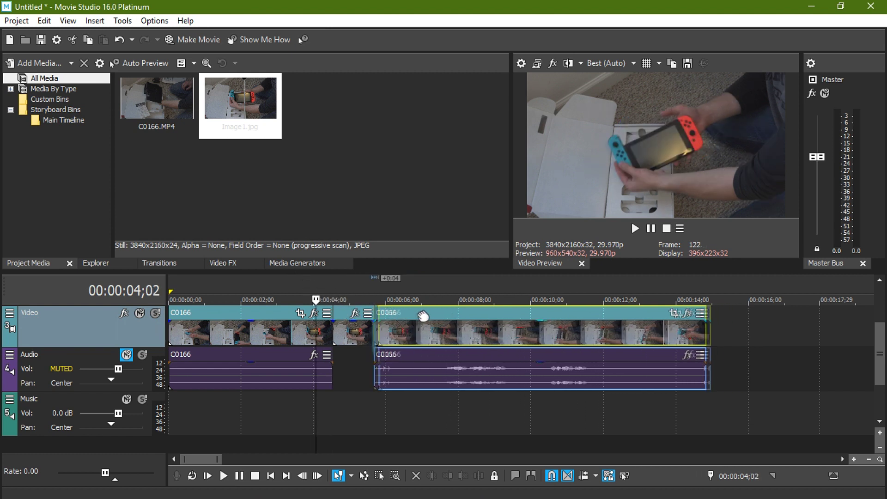
# Play back the edited sequence from about 2;19
pyautogui.click(263, 291)
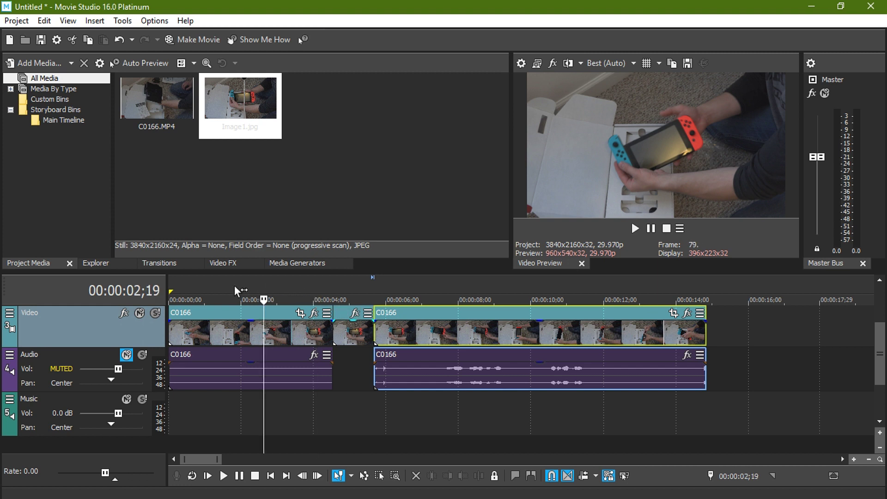
pyautogui.click(636, 228)
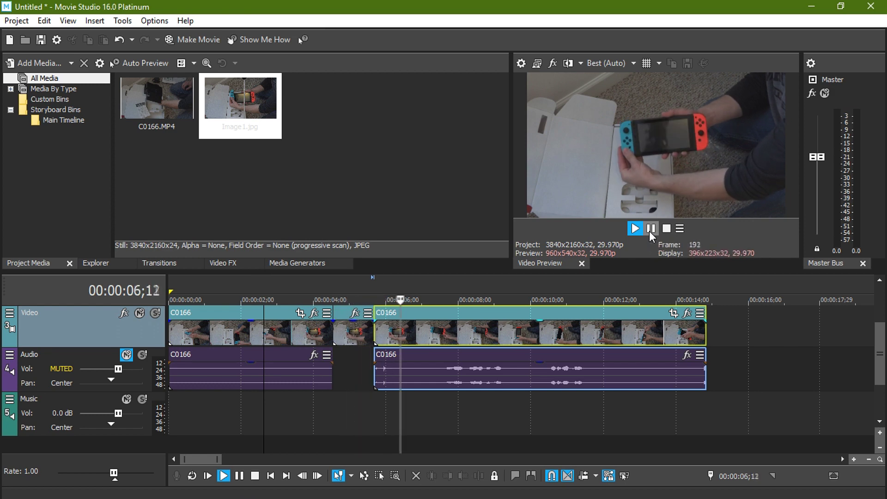
pyautogui.click(651, 228)
# Move the second half later and extend Image1 to about 8 seconds
pyautogui.moveTo(522, 321); pyautogui.dragTo(632, 320)
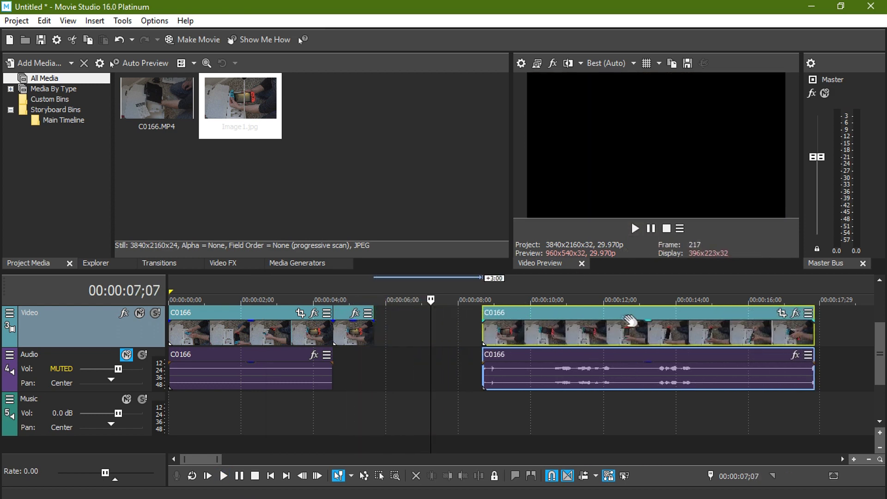
pyautogui.moveTo(375, 331); pyautogui.dragTo(472, 331)
pyautogui.moveTo(527, 321); pyautogui.dragTo(515, 316)
# Replay the freeze-frame section until the clip resumes
pyautogui.click(310, 299)
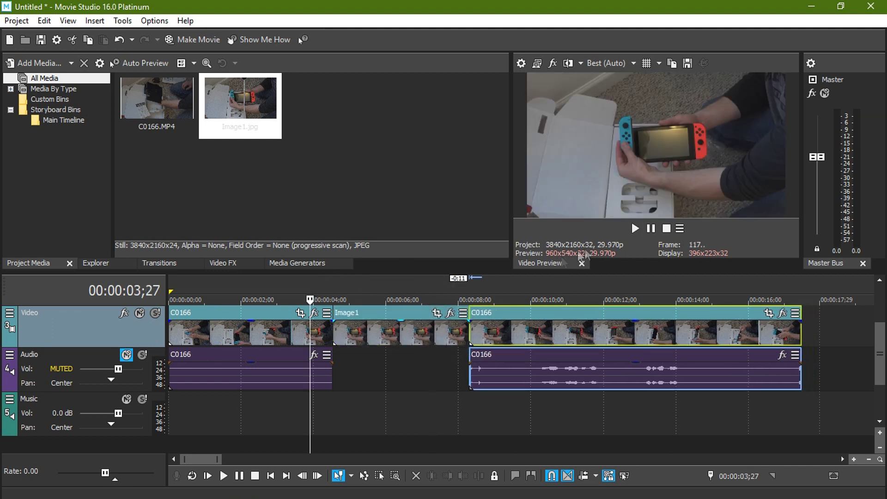
pyautogui.click(636, 229)
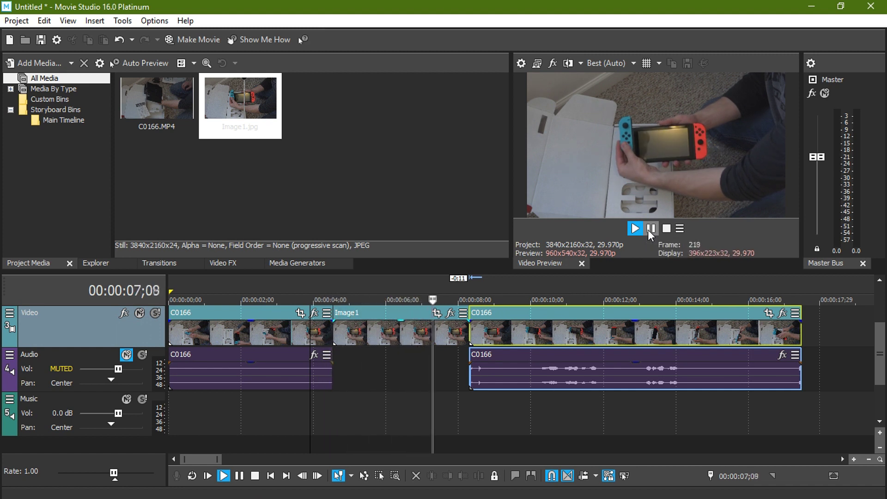
pyautogui.click(651, 228)
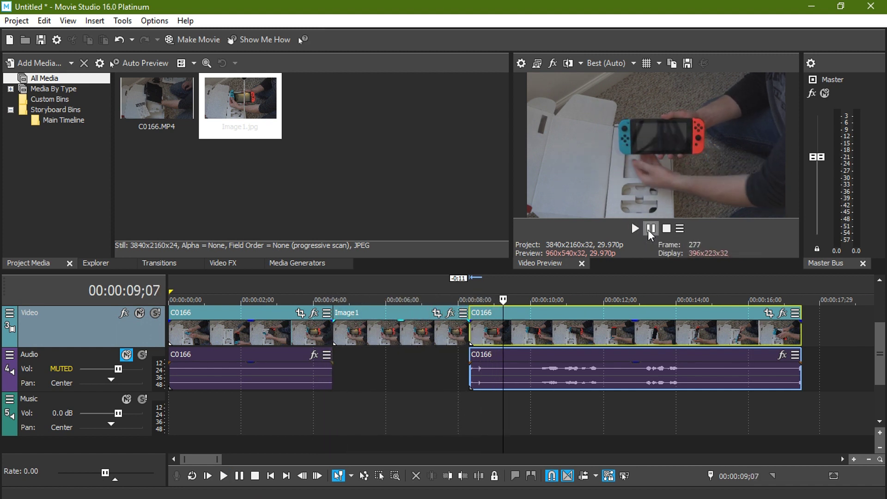